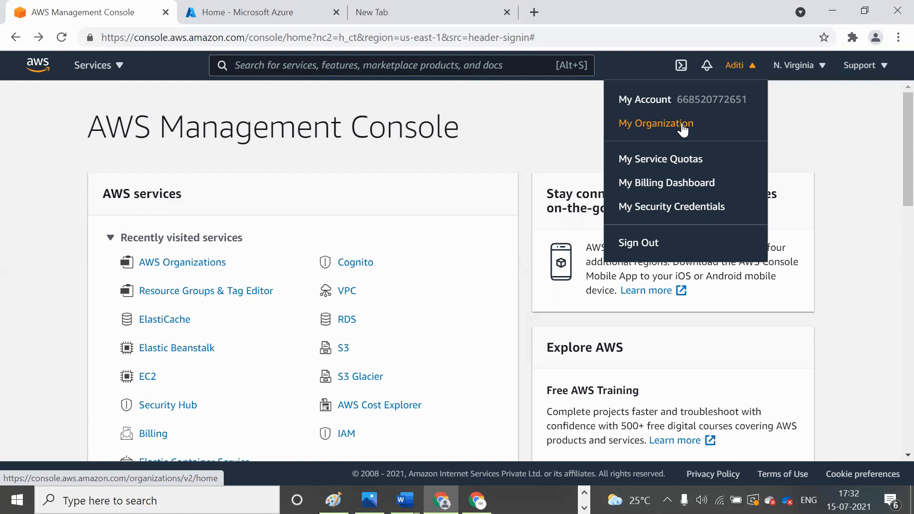
# - Open the organization from the account menu and review its organizational units
pyautogui.click(681, 125)
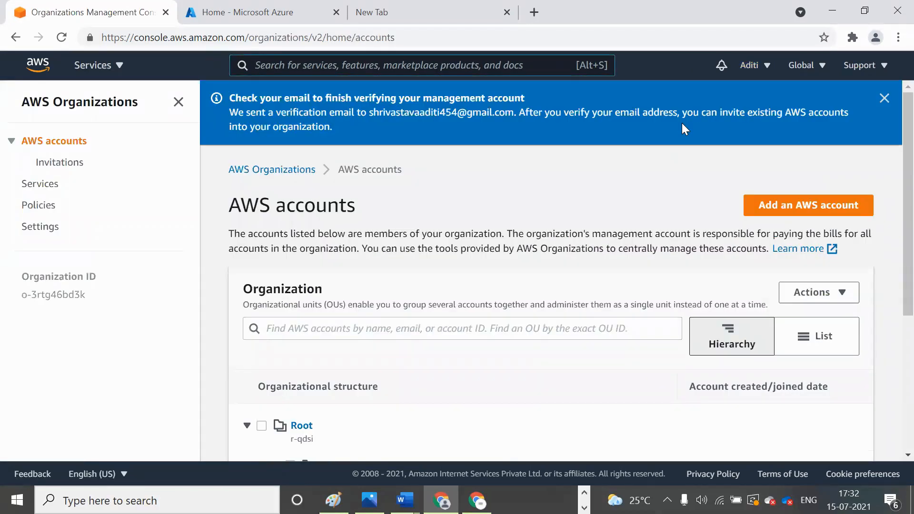
pyautogui.scroll(-3, 662, 171)
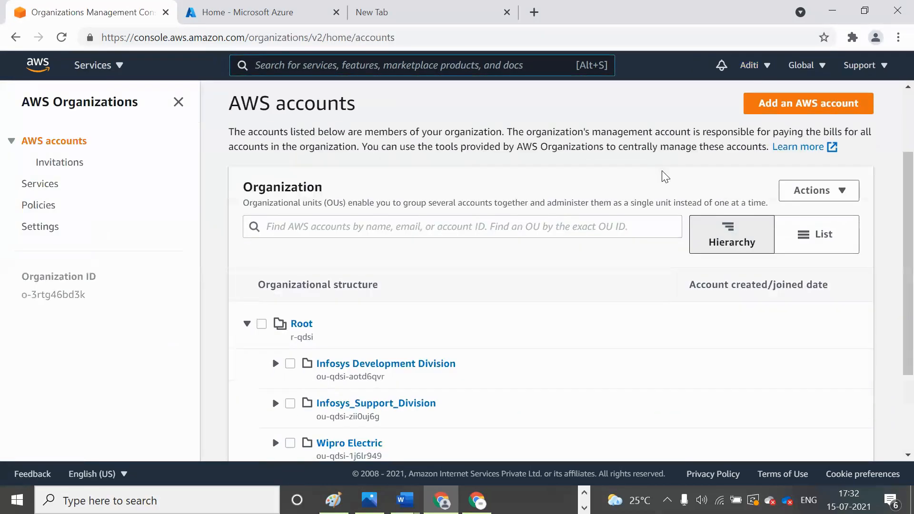
pyautogui.scroll(-2, 665, 176)
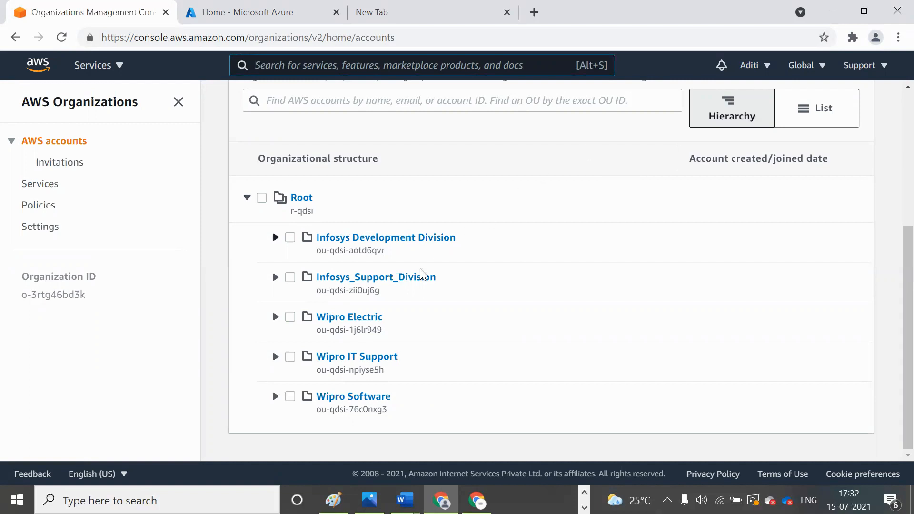
# - Try to move the management account out of the Wipro Electric organizational unit
pyautogui.click(352, 317)
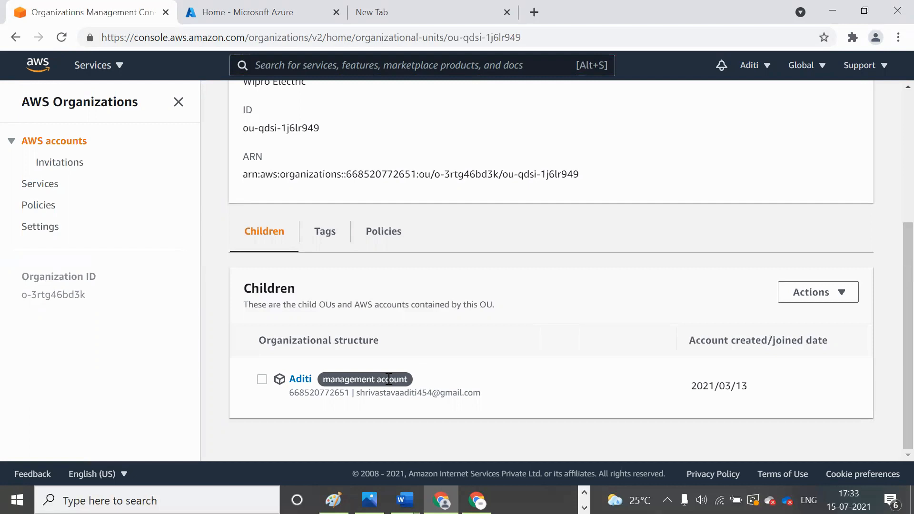
pyautogui.click(265, 381)
pyautogui.click(807, 295)
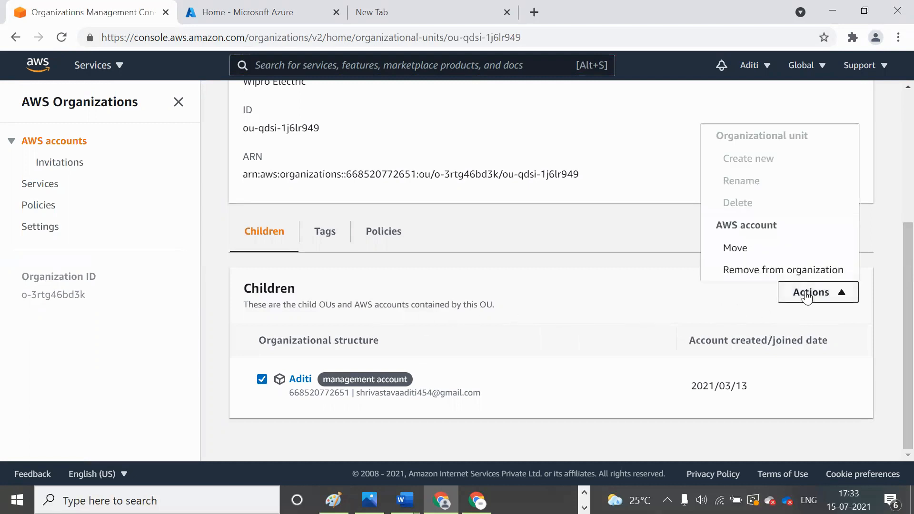
pyautogui.click(769, 249)
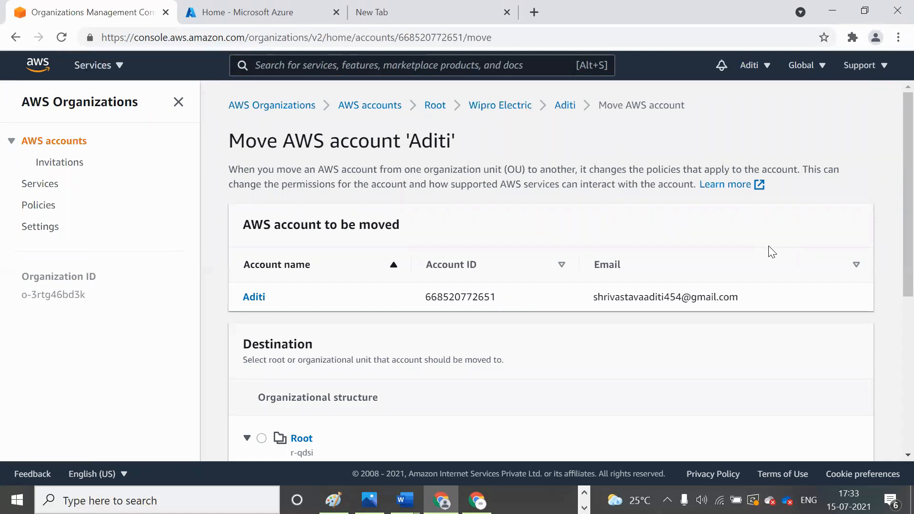
pyautogui.scroll(-6, 771, 252)
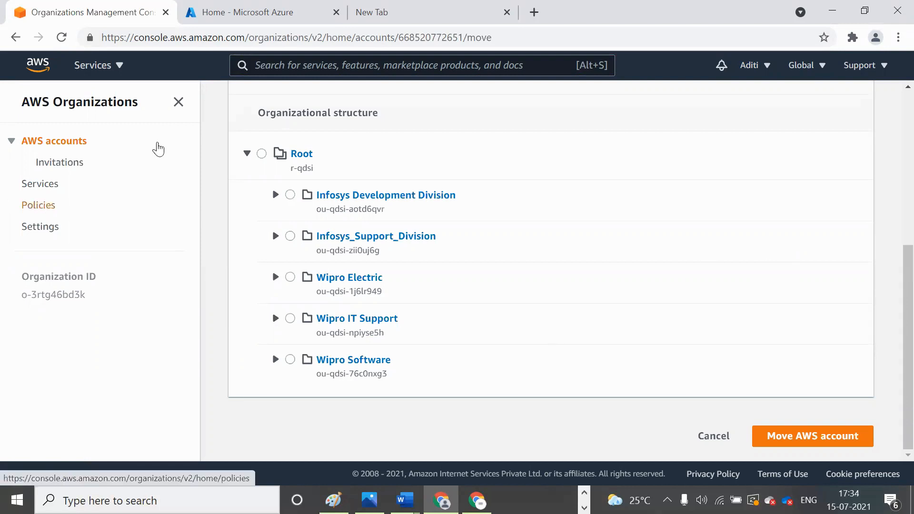
# - Search the console services for "resour" and open Resource Groups & Tag Editor
pyautogui.click(326, 62)
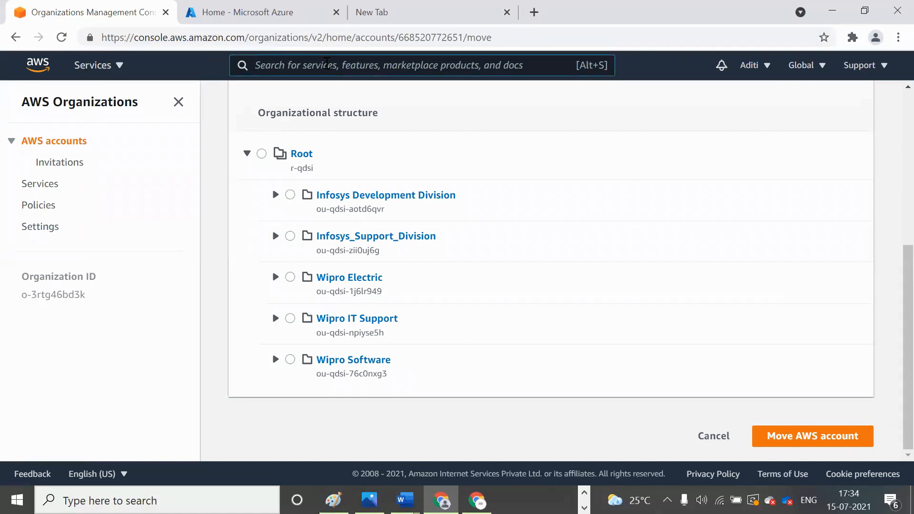
pyautogui.write('resour')
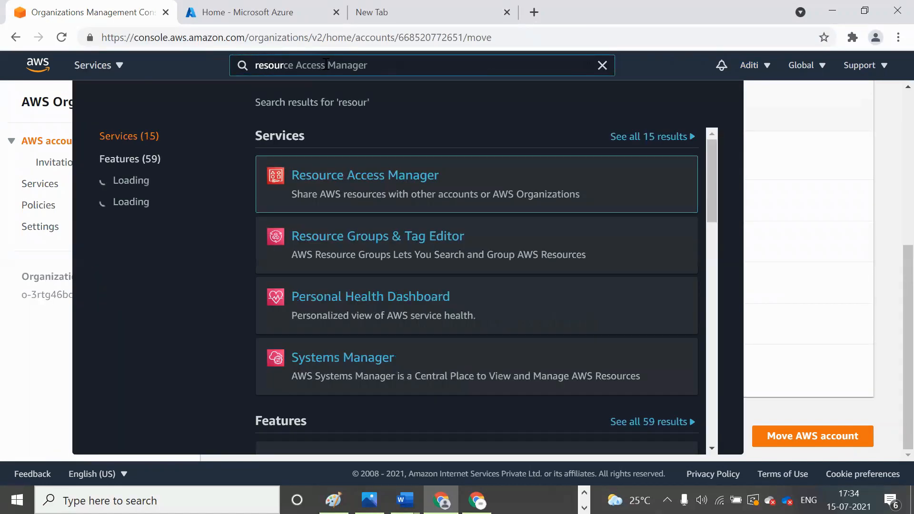
pyautogui.click(755, 68)
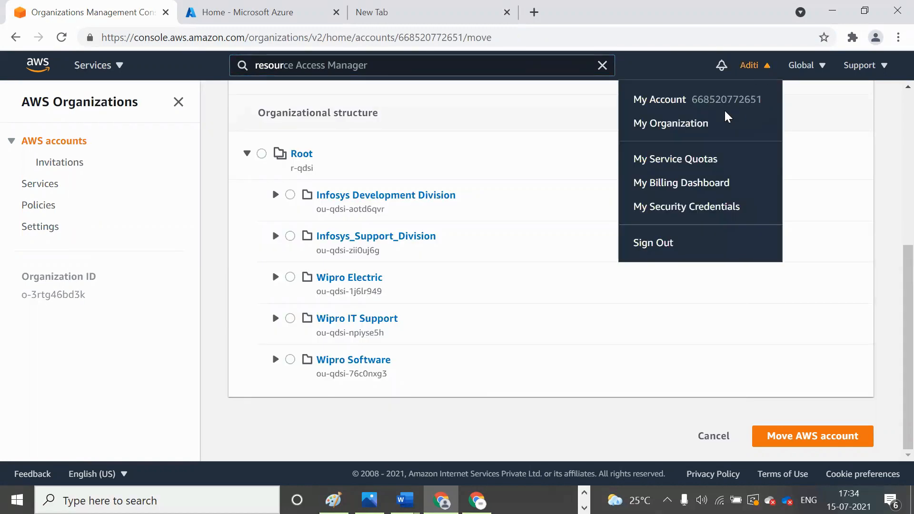
pyautogui.click(377, 279)
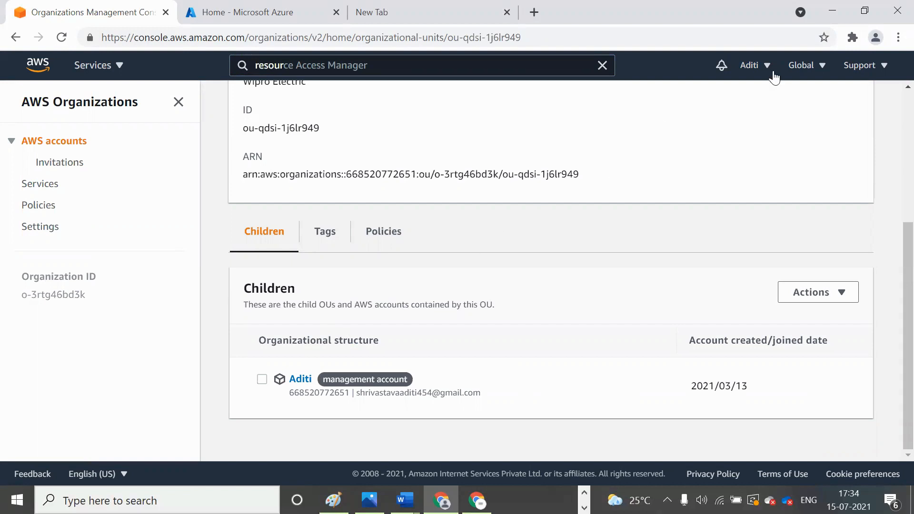
pyautogui.click(381, 65)
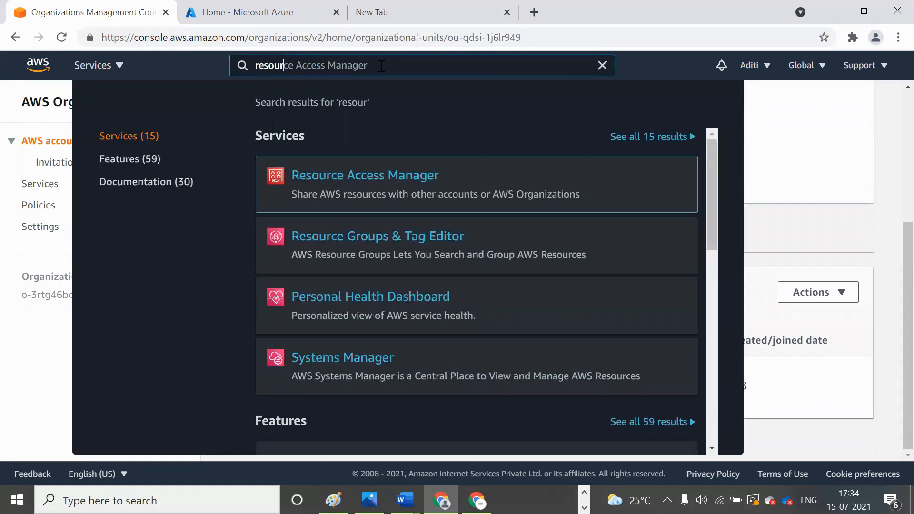
pyautogui.click(370, 243)
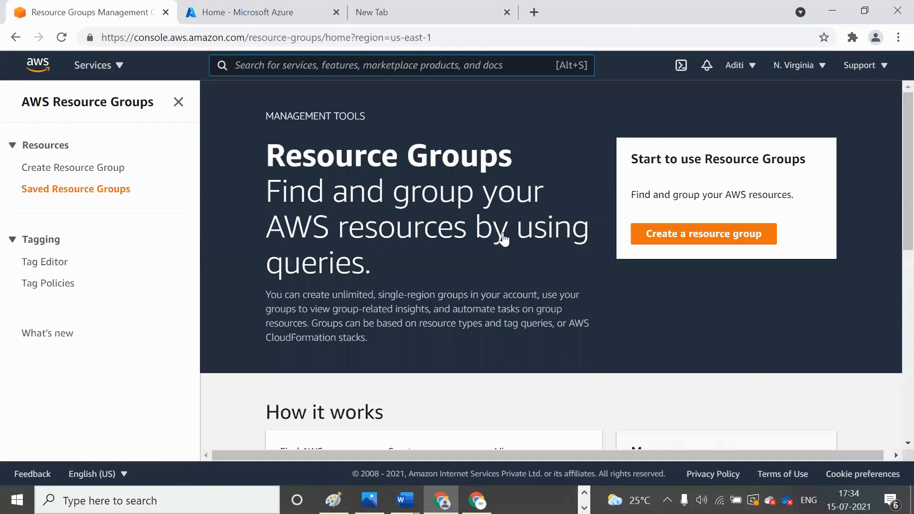
# - Start creating a resource group and choose AWS::AppStream::ImageBuilder as the resource type
pyautogui.click(654, 238)
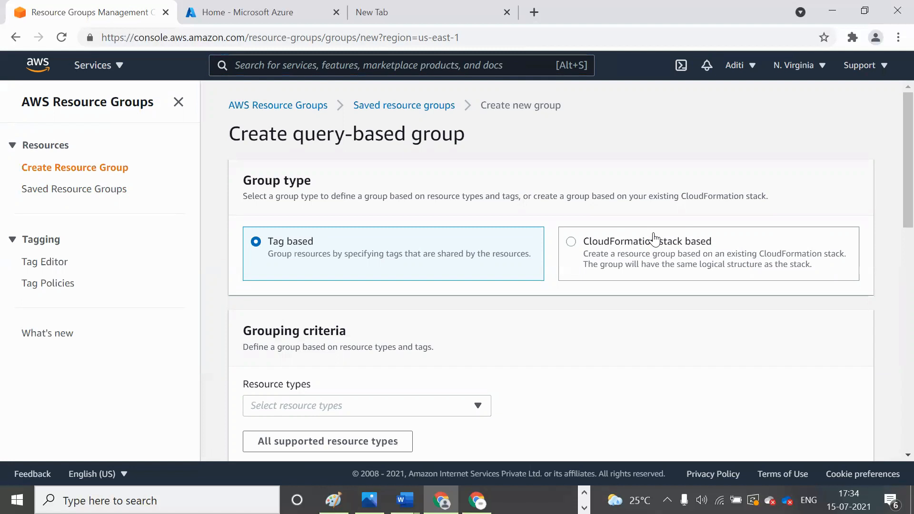
pyautogui.scroll(-4, 654, 237)
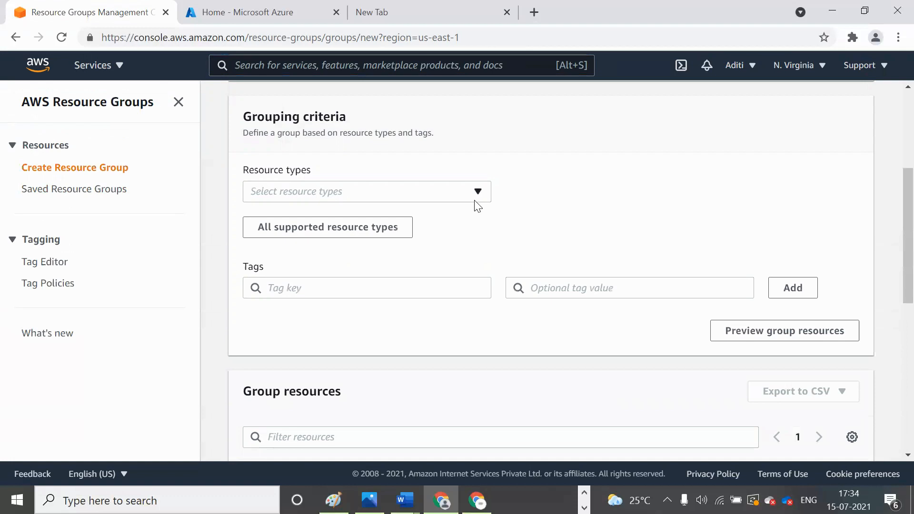
pyautogui.click(477, 196)
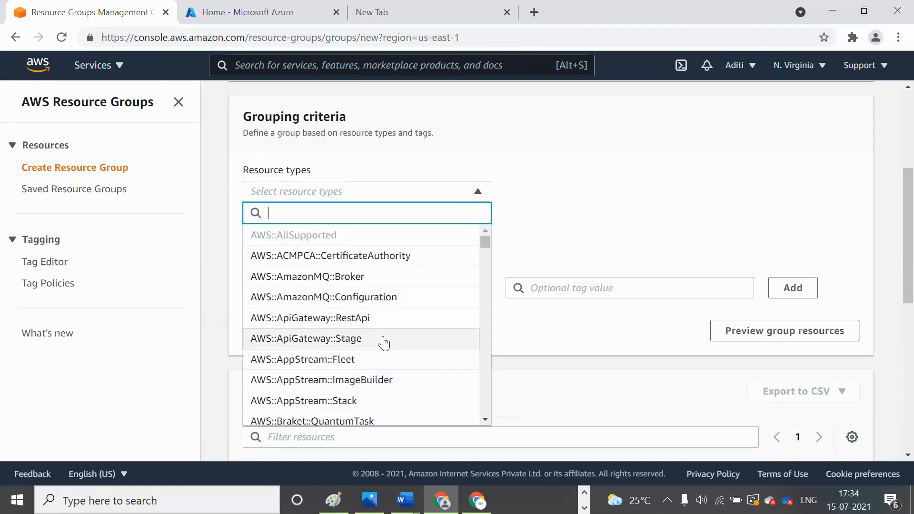
pyautogui.scroll(-2, 383, 342)
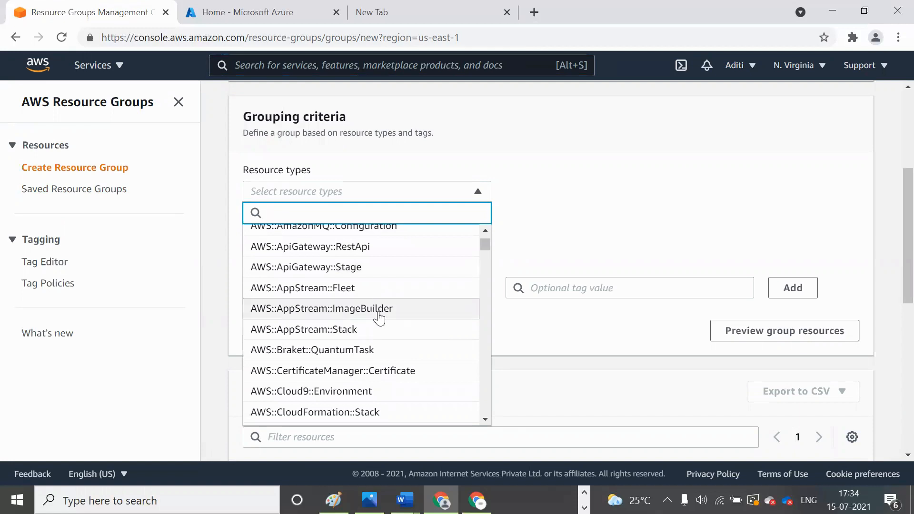
pyautogui.click(379, 314)
pyautogui.scroll(-1, 381, 318)
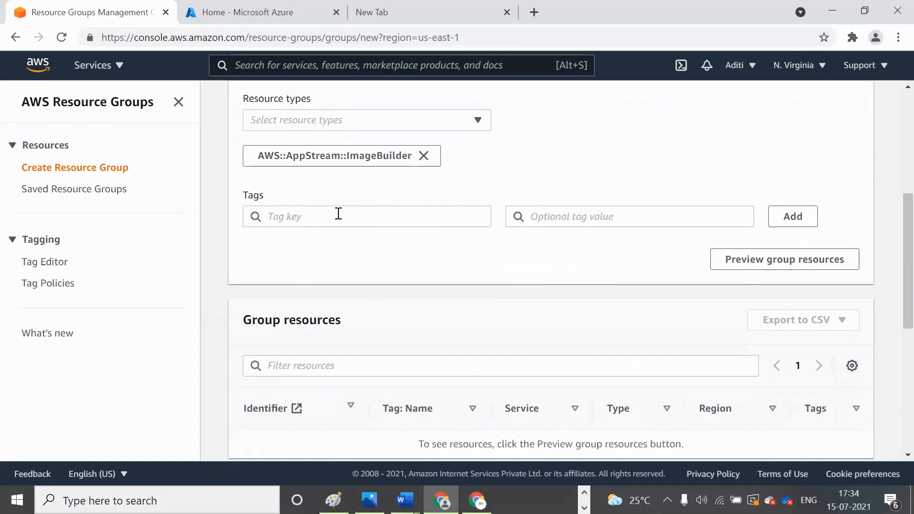
# - Set the grouping tag key to depart with the tag value sales
pyautogui.click(339, 213)
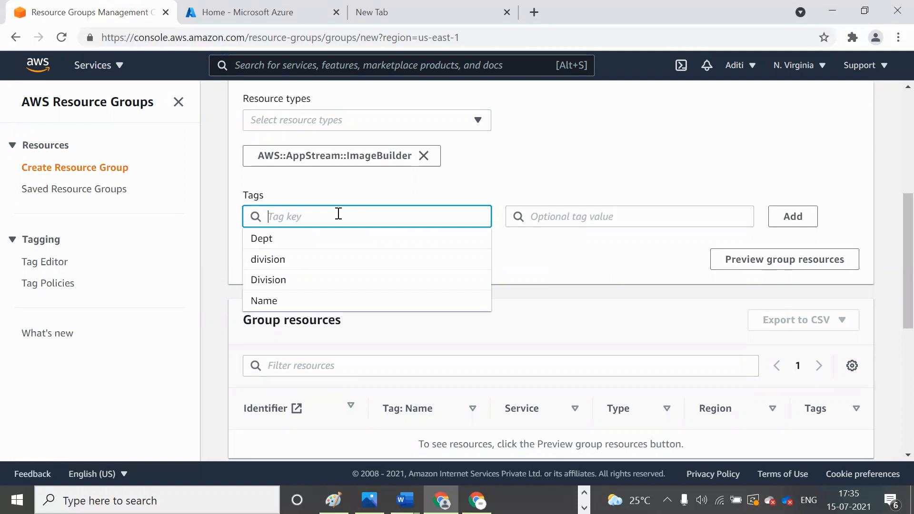
pyautogui.write('deoart')
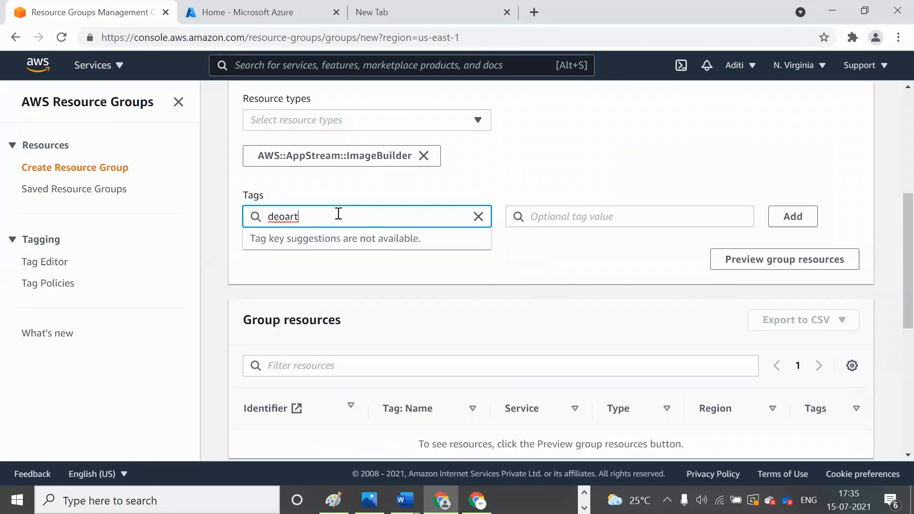
pyautogui.press('BackSpace')
pyautogui.press('BackSpace')
pyautogui.press('BackSpace')
pyautogui.press('BackSpace')
pyautogui.write('part')
pyautogui.click(531, 215)
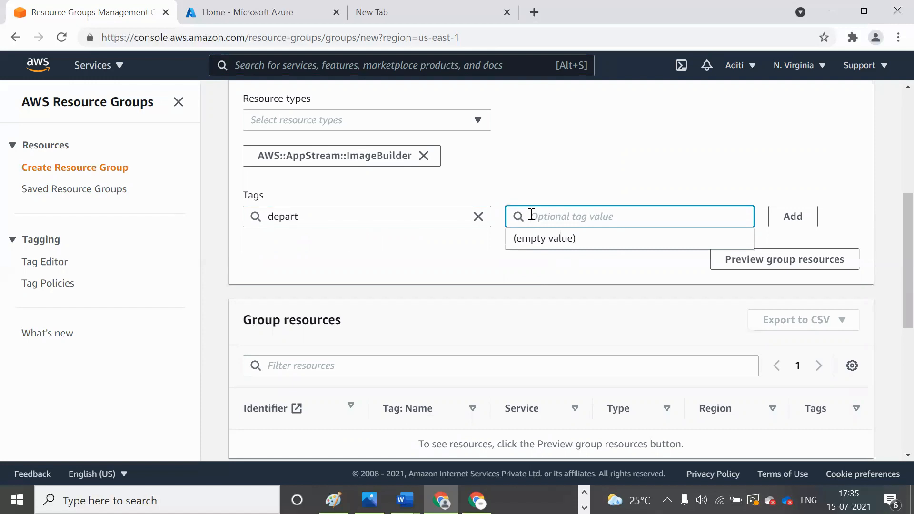
pyautogui.write('sales')
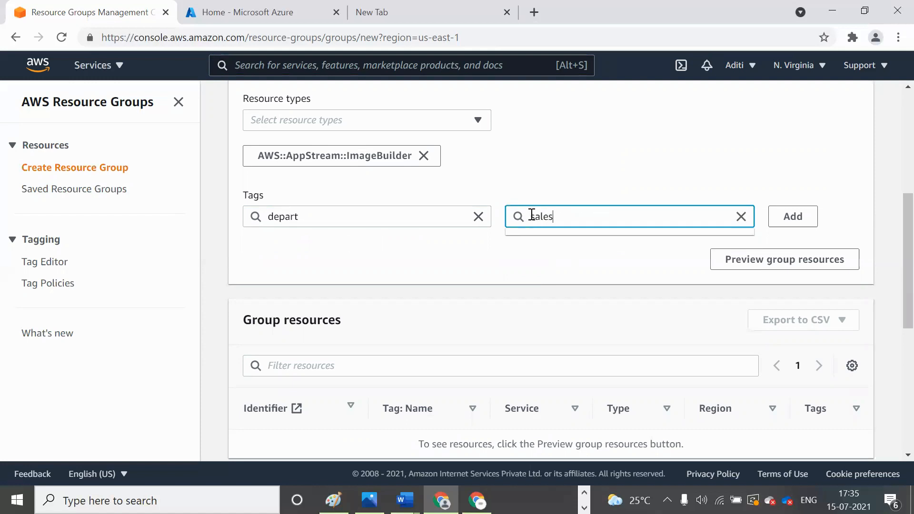
pyautogui.click(517, 260)
# - Name the resource group Wipro
pyautogui.scroll(-1, 518, 258)
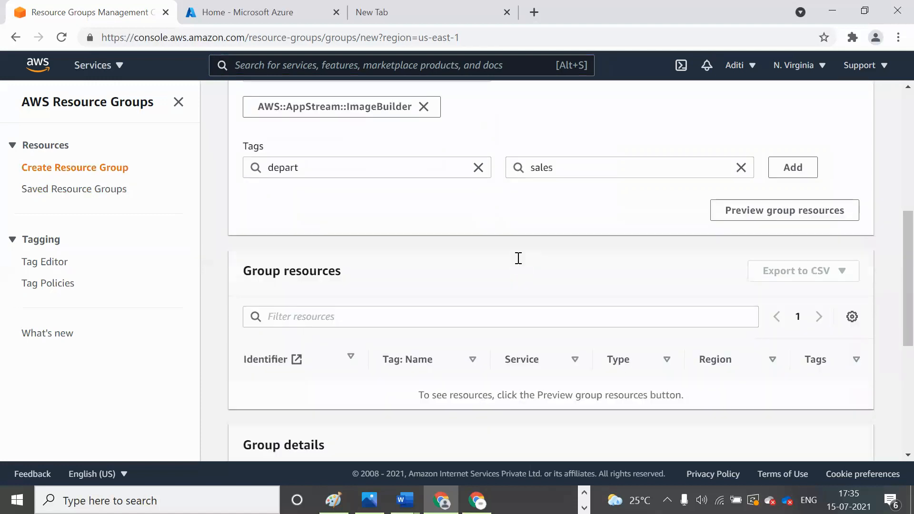
pyautogui.scroll(-5, 518, 258)
pyautogui.scroll(3, 518, 259)
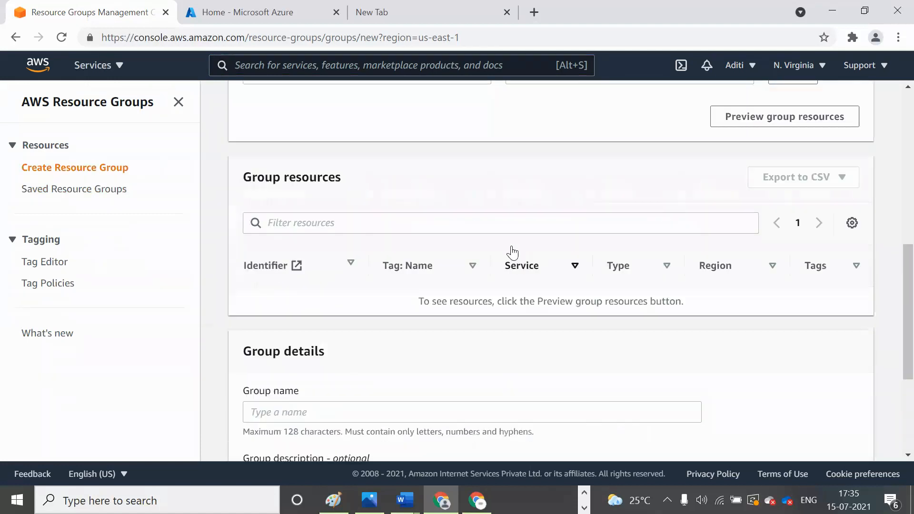
pyautogui.scroll(-4, 382, 196)
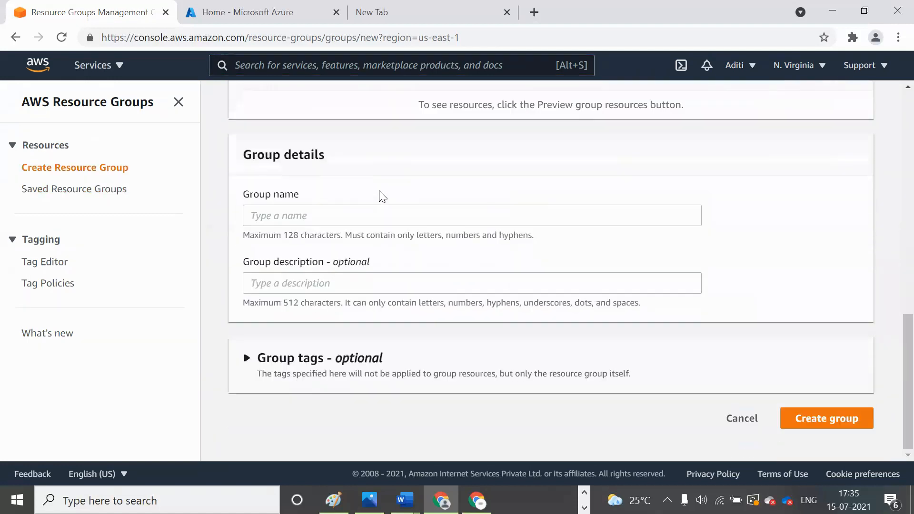
pyautogui.click(369, 206)
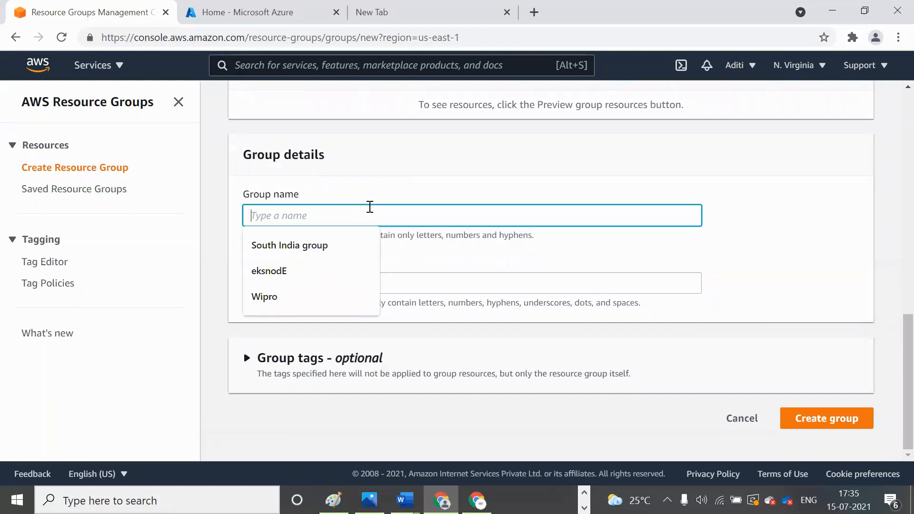
pyautogui.click(264, 296)
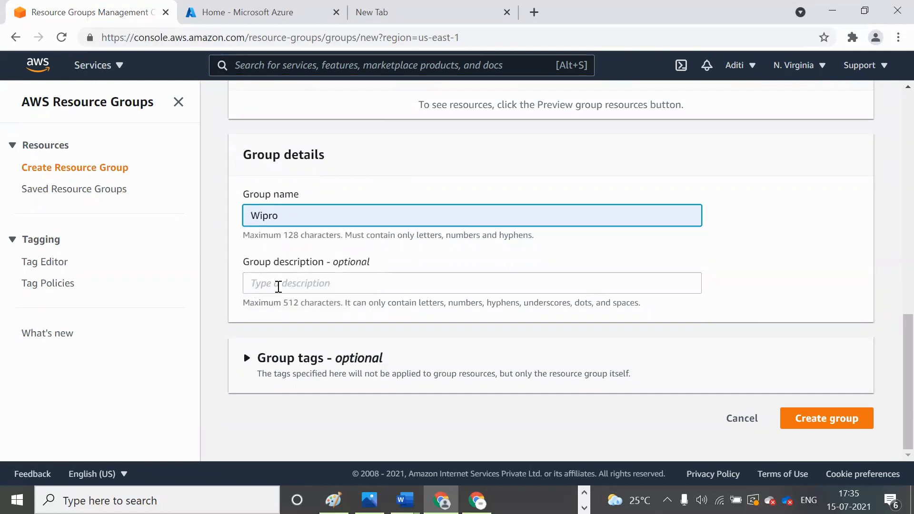
# - Add a group tag with key department and value sales
pyautogui.click(309, 359)
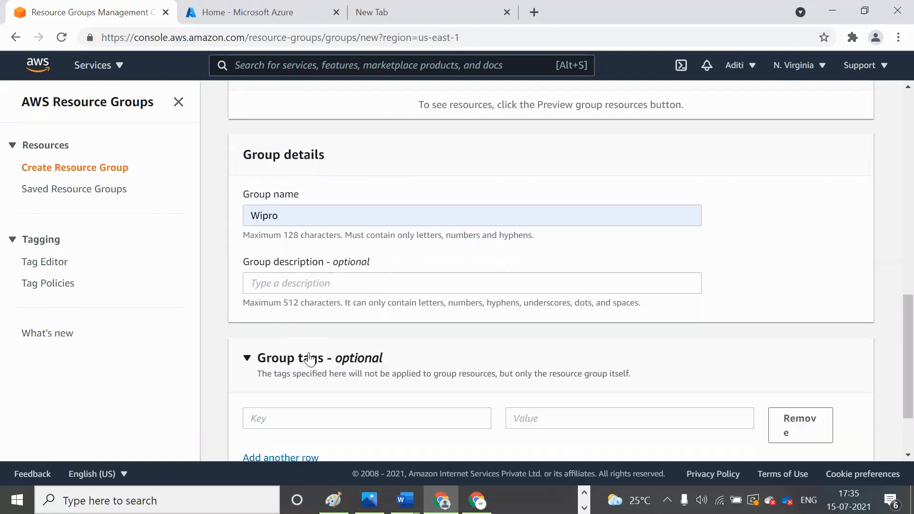
pyautogui.scroll(-2, 314, 342)
pyautogui.click(320, 326)
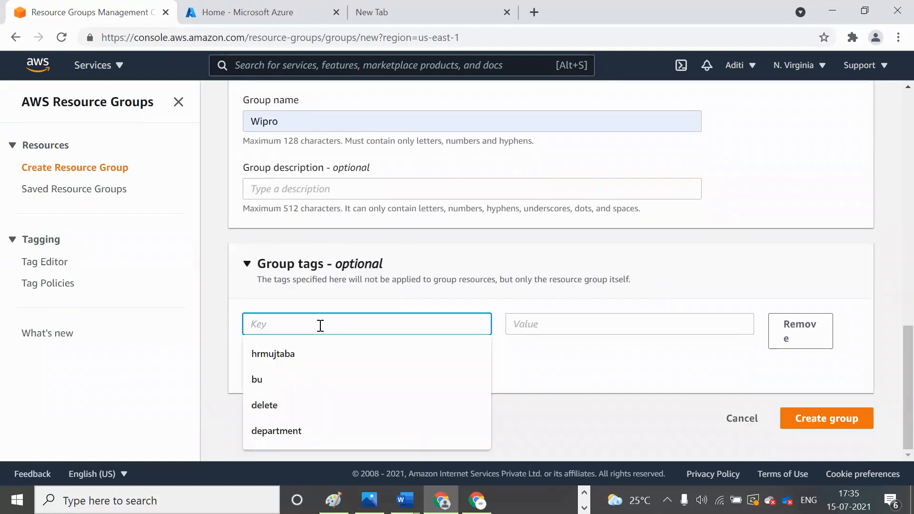
pyautogui.write('department')
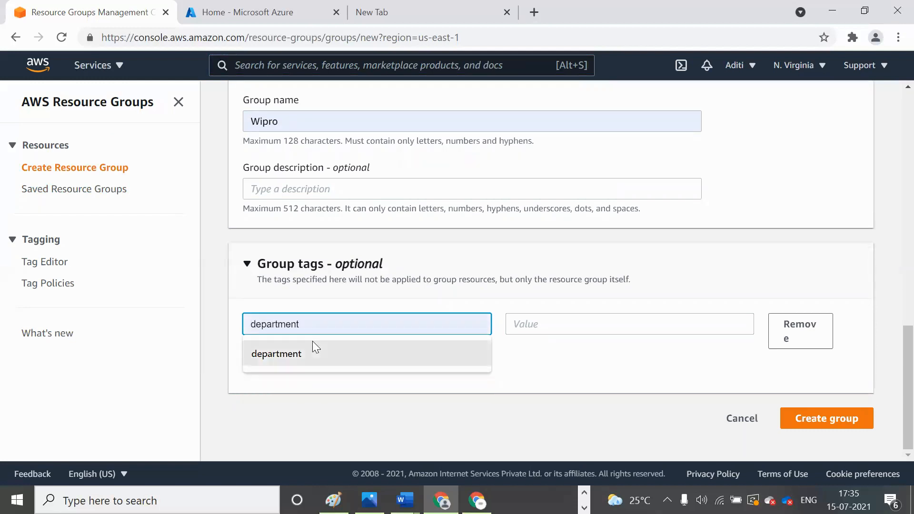
pyautogui.click(312, 344)
pyautogui.click(530, 331)
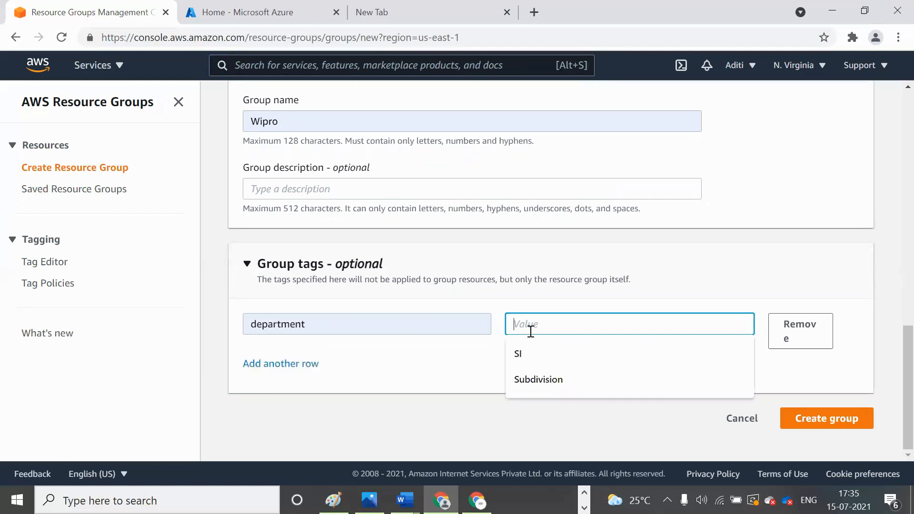
pyautogui.write('sa')
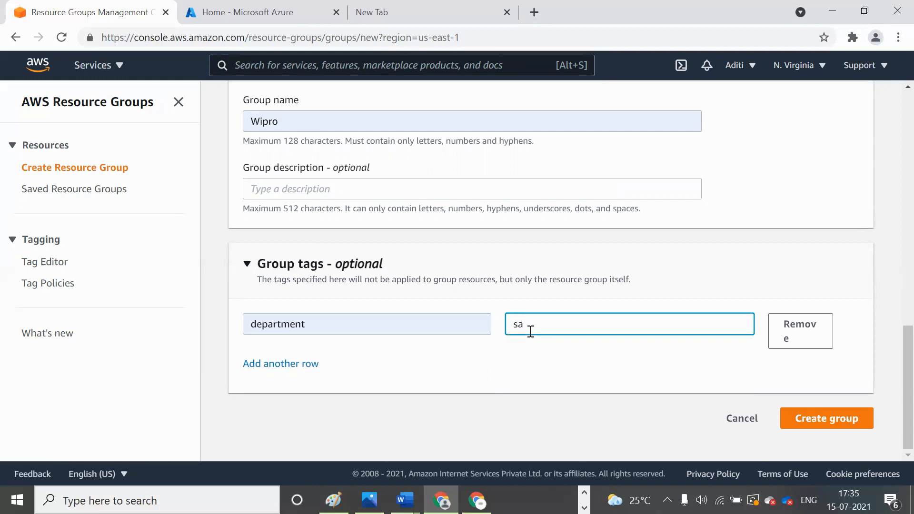
pyautogui.write(';')
pyautogui.press('BackSpace')
pyautogui.write('les')
pyautogui.click(563, 371)
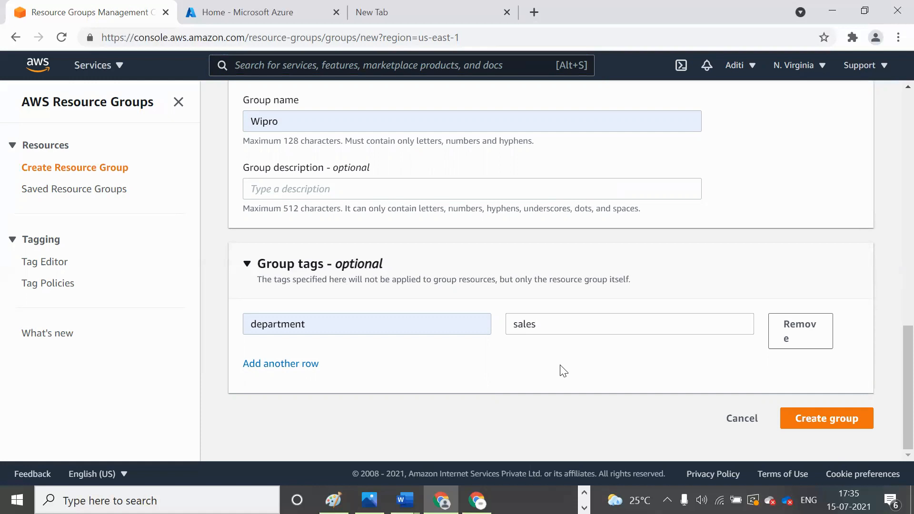